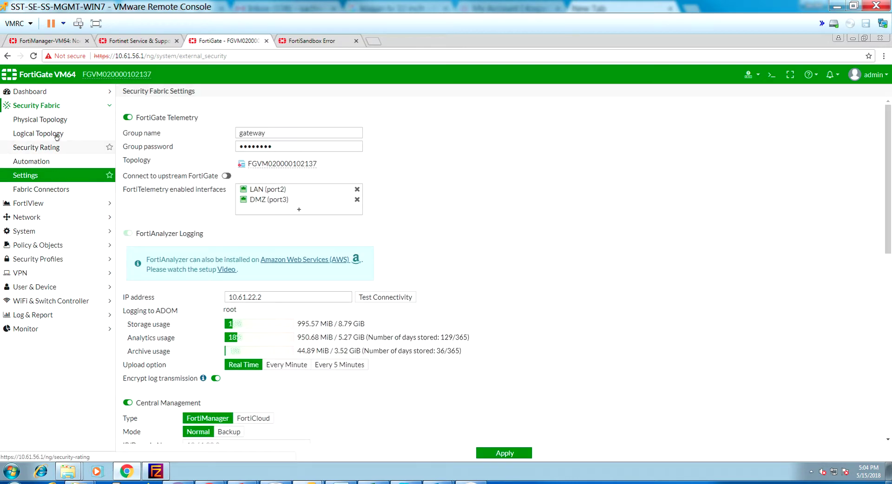
# Open the main dashboard and check the FortiGate's firmware version and build in the admin account menu.
pyautogui.click(59, 92)
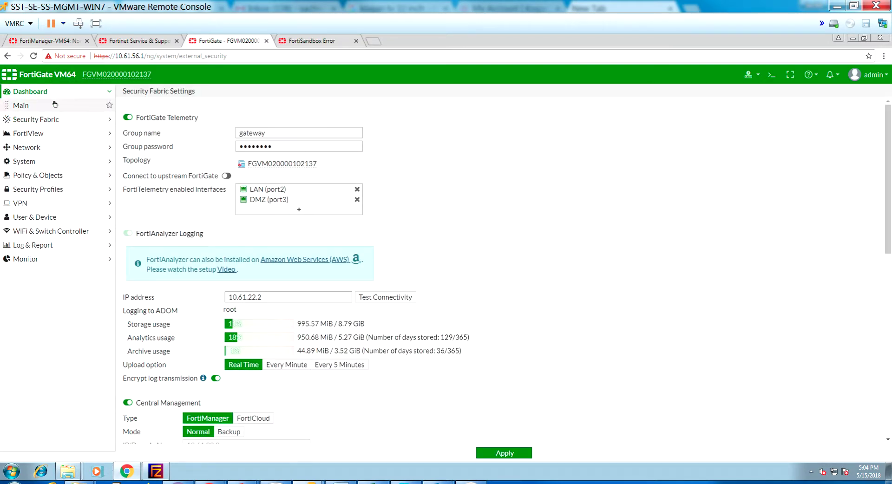
pyautogui.click(54, 105)
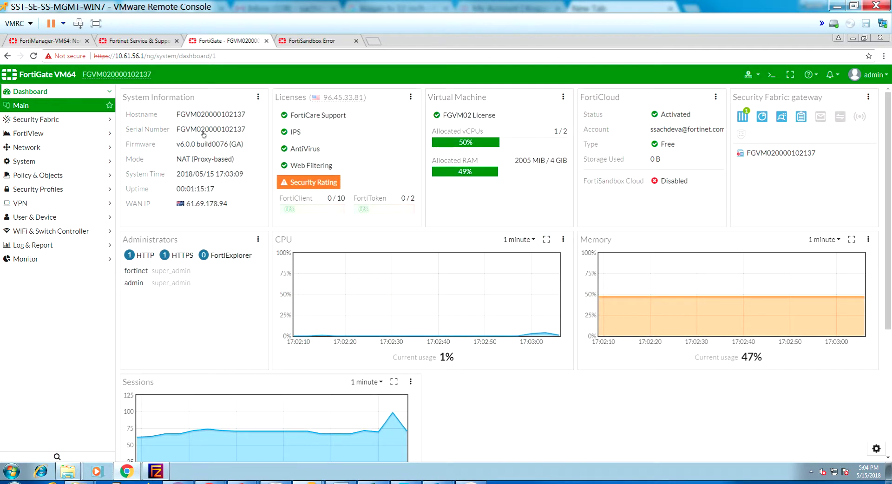
pyautogui.scroll(-3, 203, 134)
pyautogui.scroll(3, 599, 86)
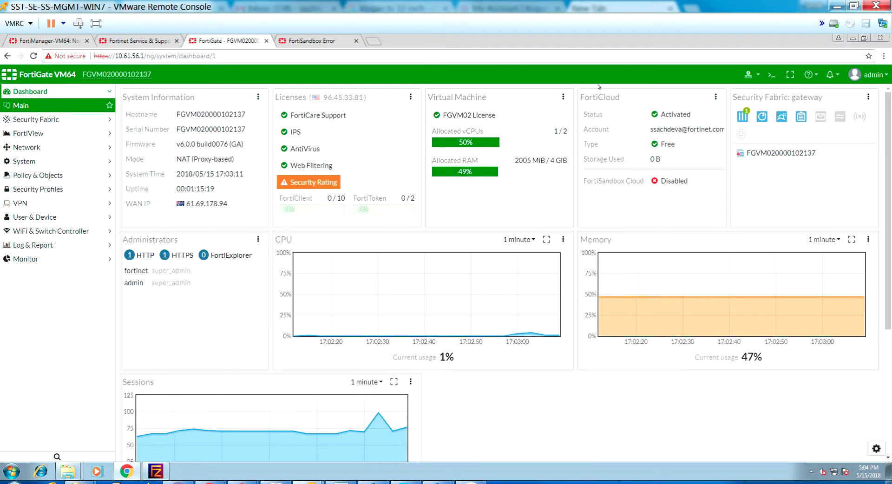
pyautogui.click(868, 74)
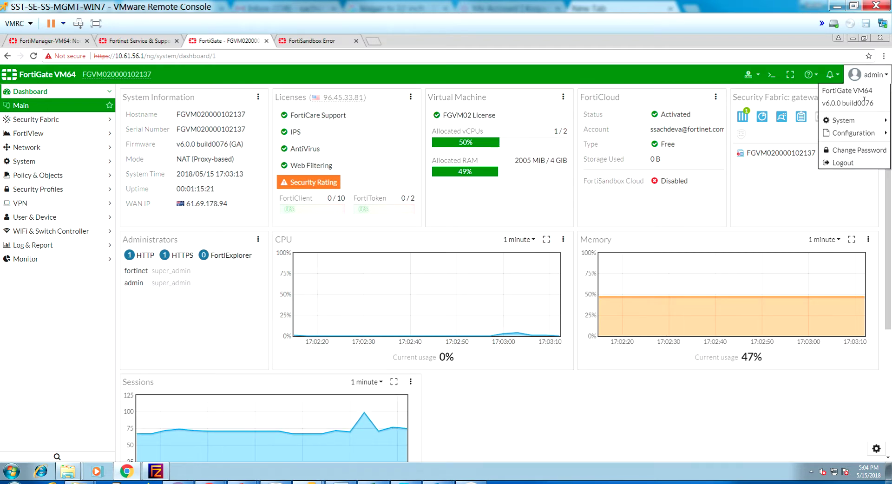
pyautogui.moveTo(873, 103); pyautogui.dragTo(824, 102)
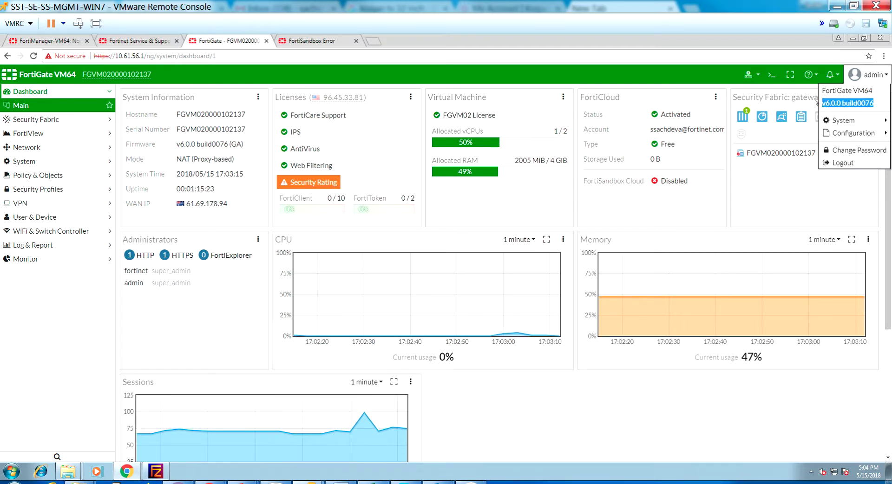
# View the Security Fabric's physical topology and review the security rating issues reported for the FortiGate.
pyautogui.click(35, 121)
pyautogui.click(34, 121)
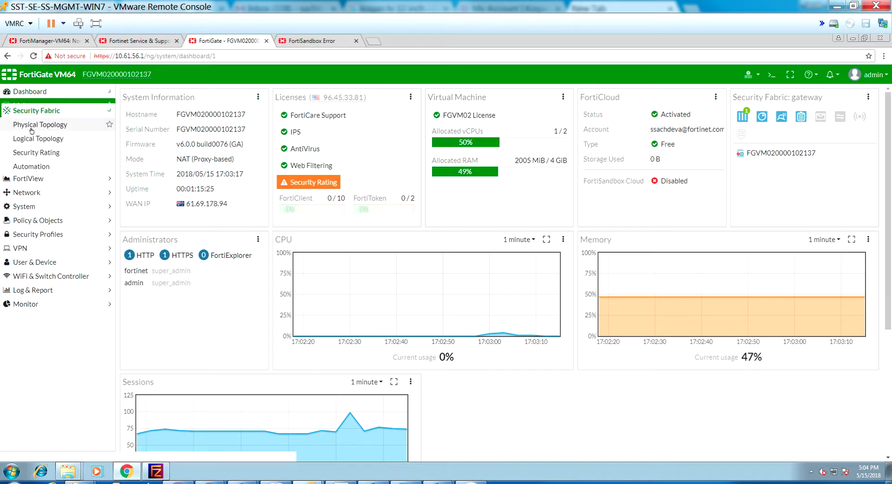
pyautogui.click(33, 122)
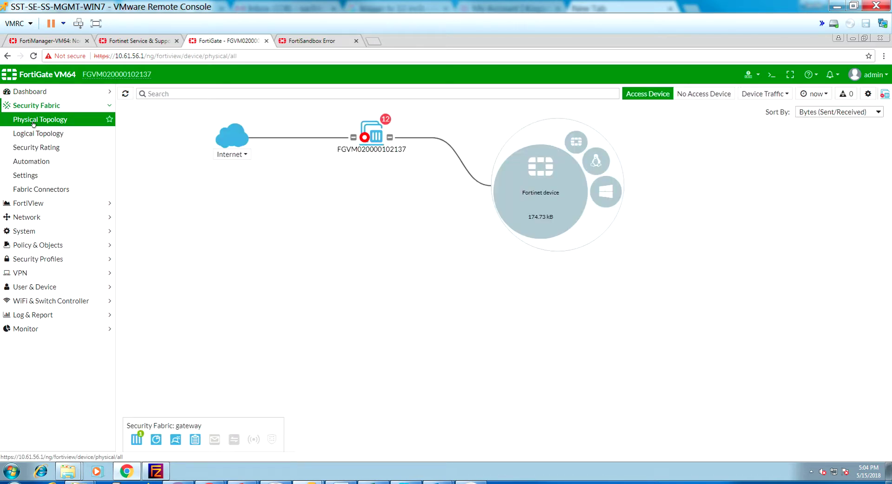
pyautogui.click(385, 120)
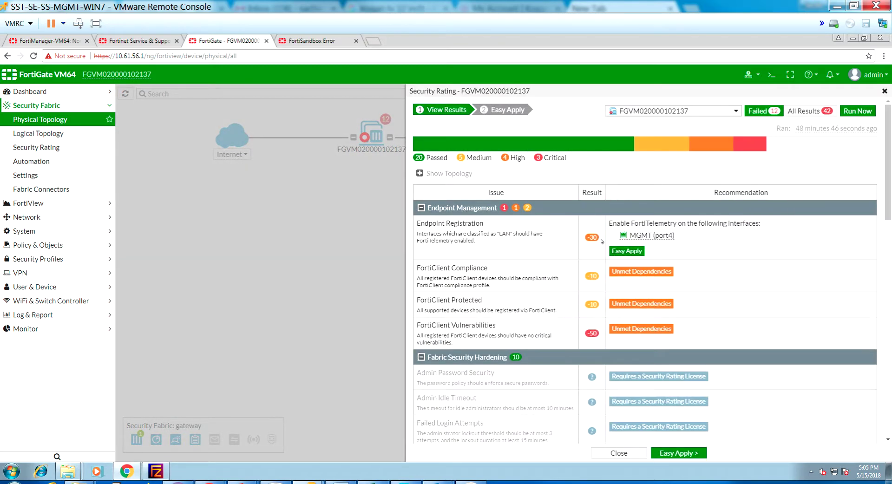
pyautogui.scroll(-6, 600, 261)
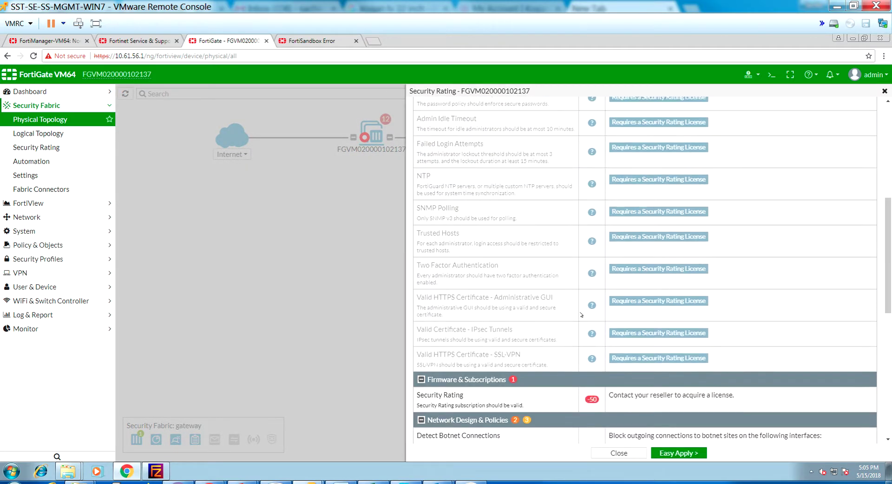
pyautogui.scroll(-8, 580, 315)
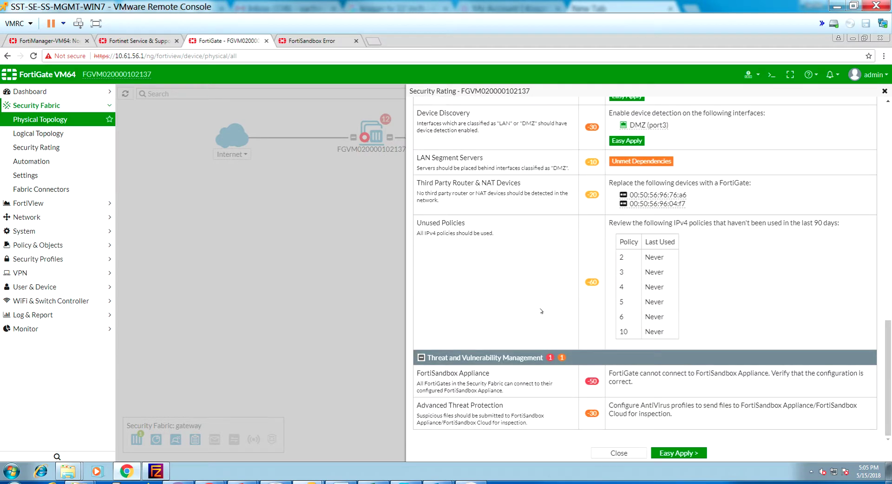
# Review the failed Security Rating checks for all FortiGates, from Endpoint Management through Threat and Vulnerability Management.
pyautogui.click(51, 149)
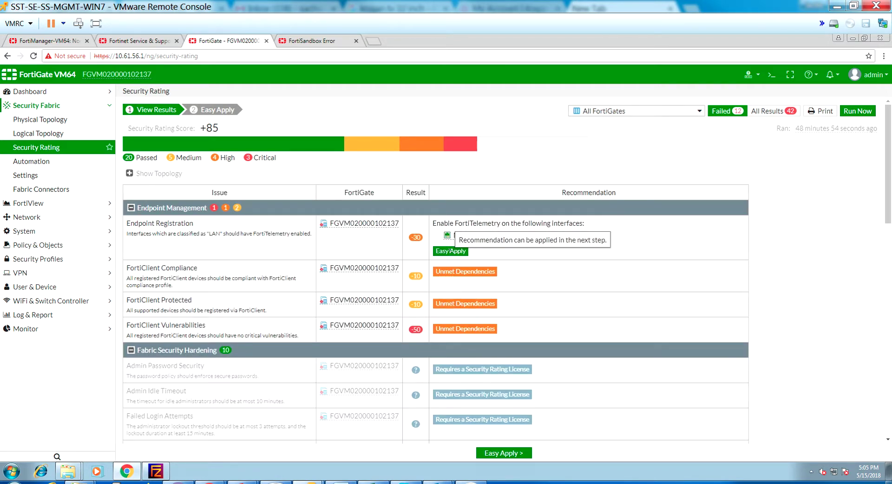
pyautogui.scroll(-6, 424, 306)
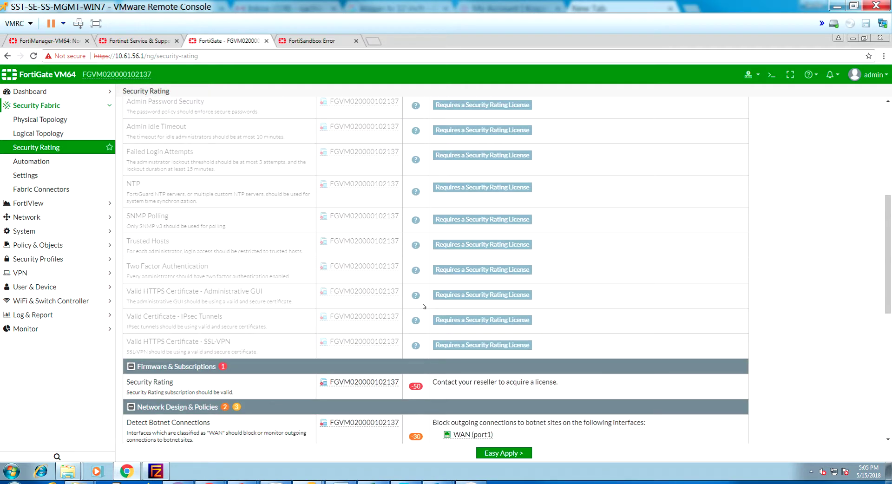
pyautogui.scroll(-3, 424, 307)
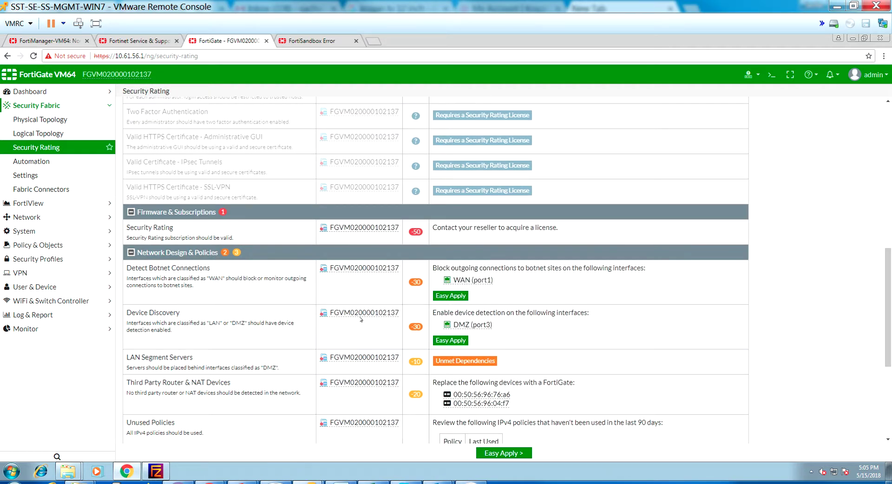
pyautogui.scroll(-4, 362, 354)
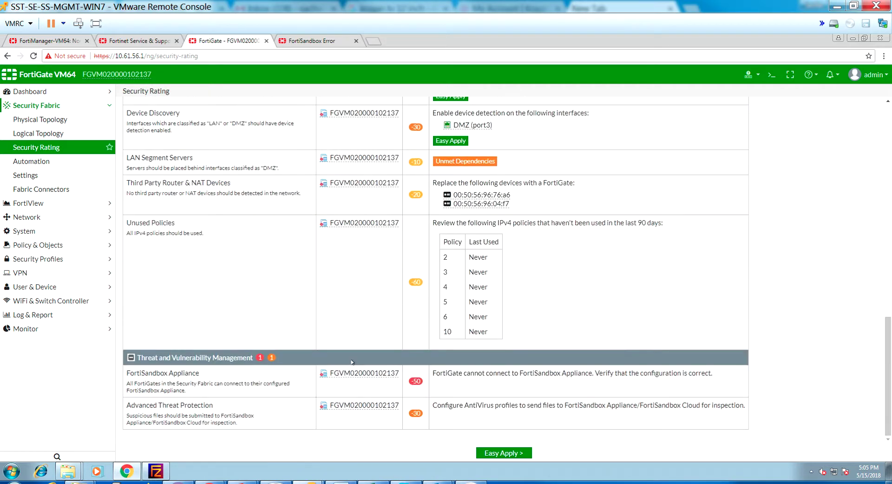
# In the Easy Apply stage, enable the Detect Botnet Connections and Device Discovery recommendations, keeping Endpoint Registration off.
pyautogui.click(494, 454)
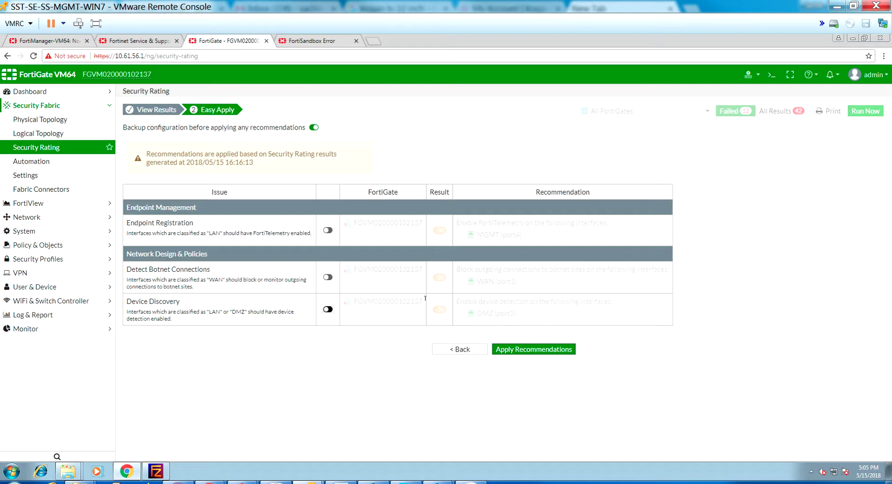
pyautogui.click(515, 349)
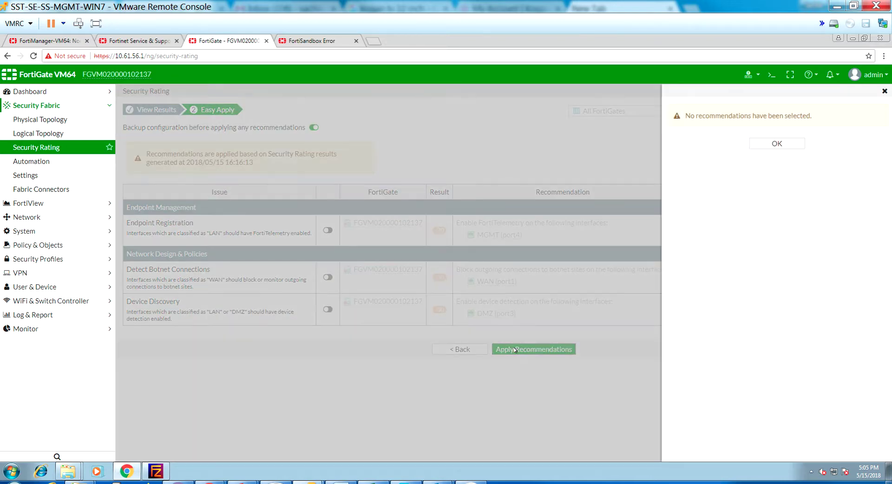
pyautogui.click(788, 143)
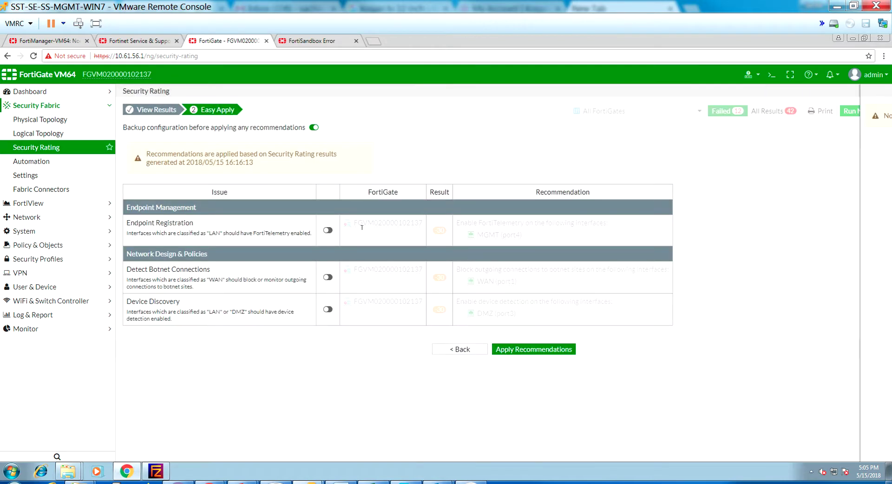
pyautogui.click(327, 230)
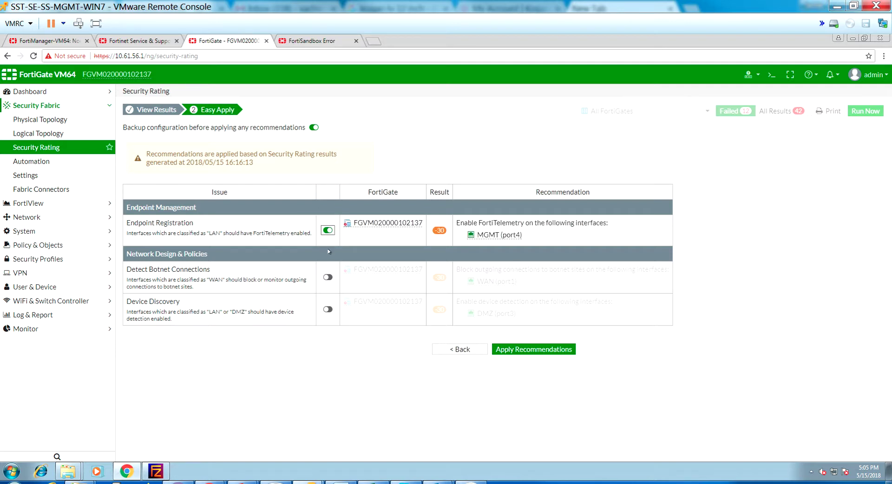
pyautogui.click(327, 277)
pyautogui.click(328, 231)
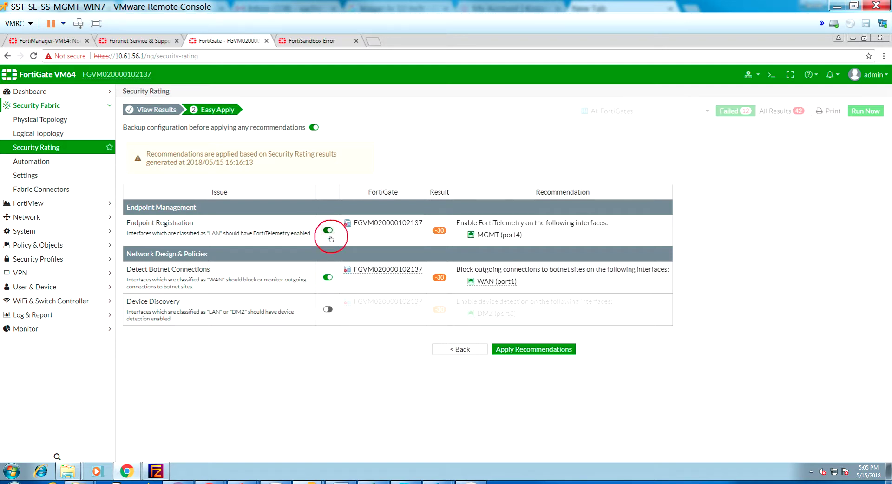
pyautogui.click(328, 309)
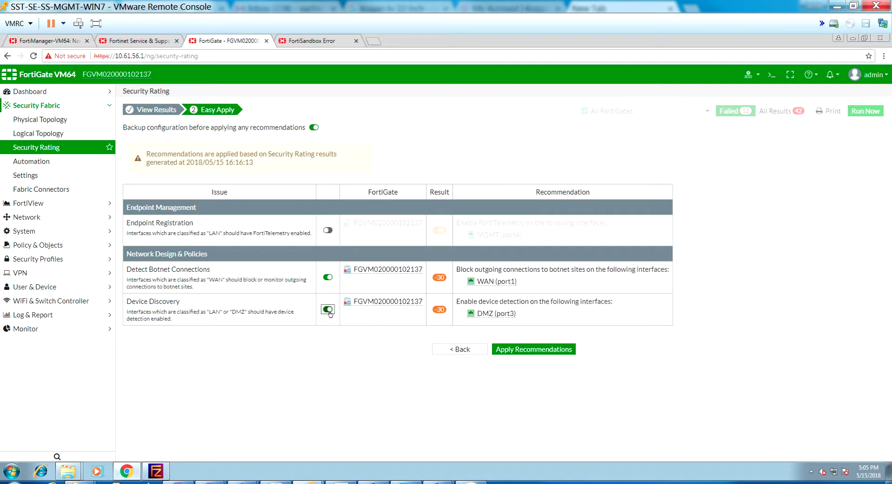
# Recheck the security rating score, and apply the selected Detect Botnet Connections and Device Discovery recommendations.
pyautogui.click(462, 350)
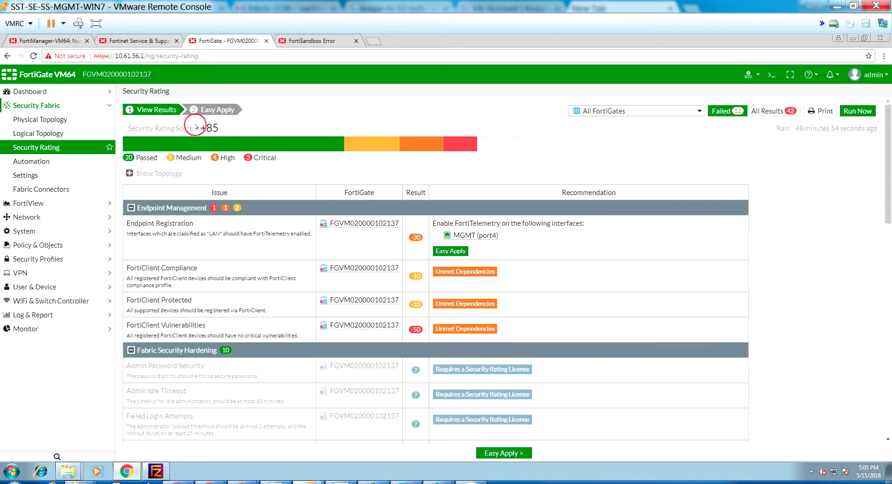
pyautogui.moveTo(196, 127); pyautogui.dragTo(228, 127)
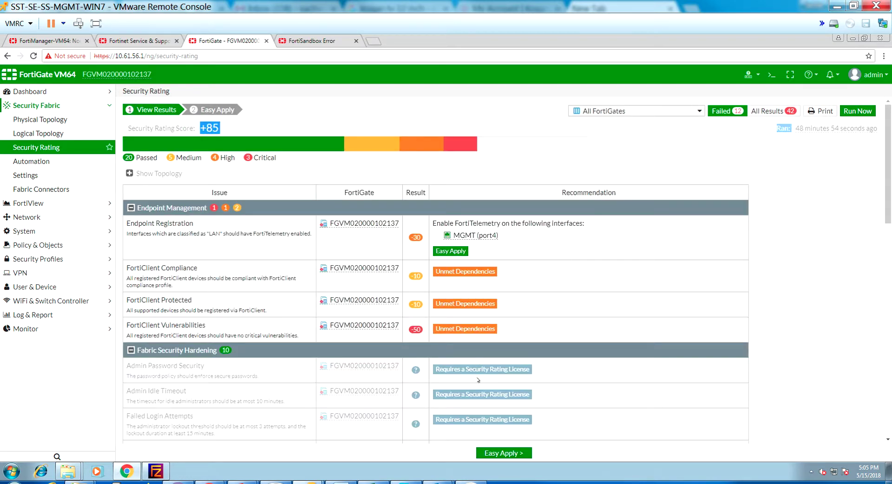
pyautogui.click(504, 453)
pyautogui.click(542, 347)
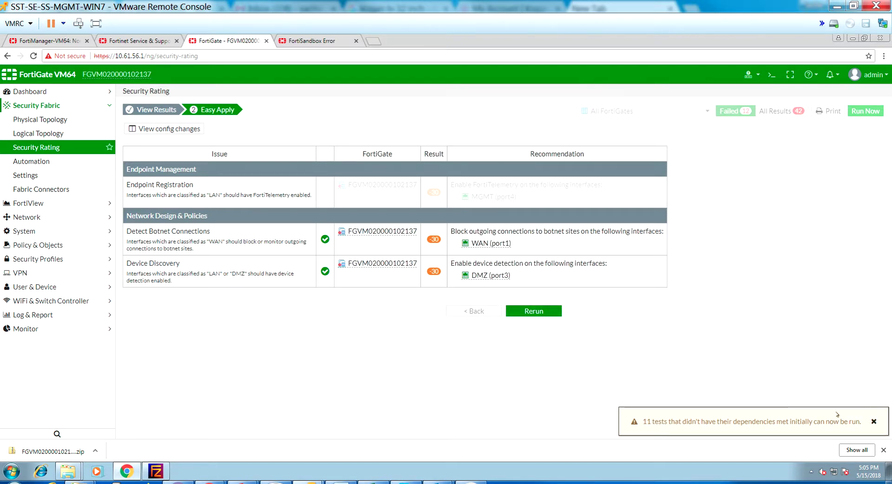
pyautogui.click(872, 424)
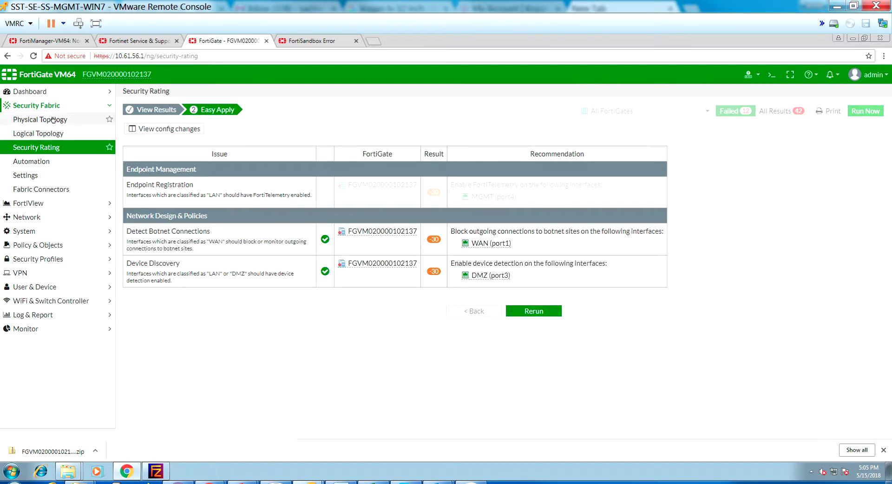
# Reload the security rating results and examine the FortiSandbox Appliance issue and its recommendation under Threat and Vulnerability Management.
pyautogui.click(44, 147)
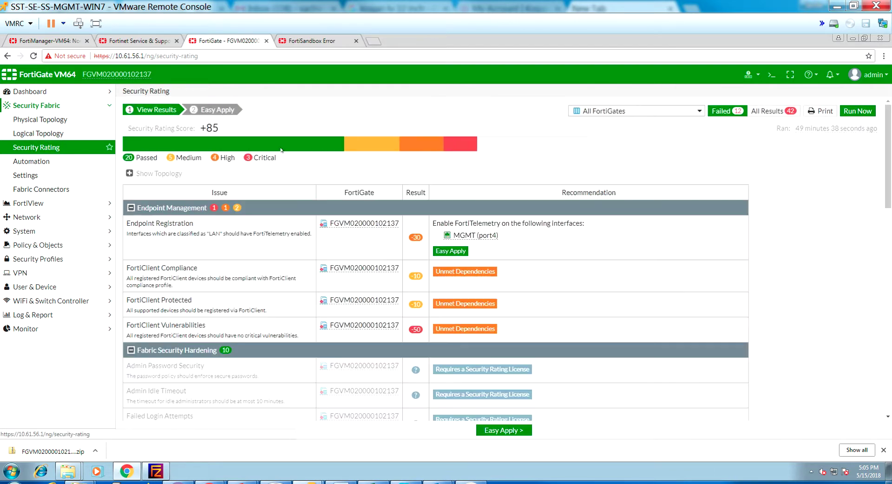
pyautogui.scroll(-8, 346, 253)
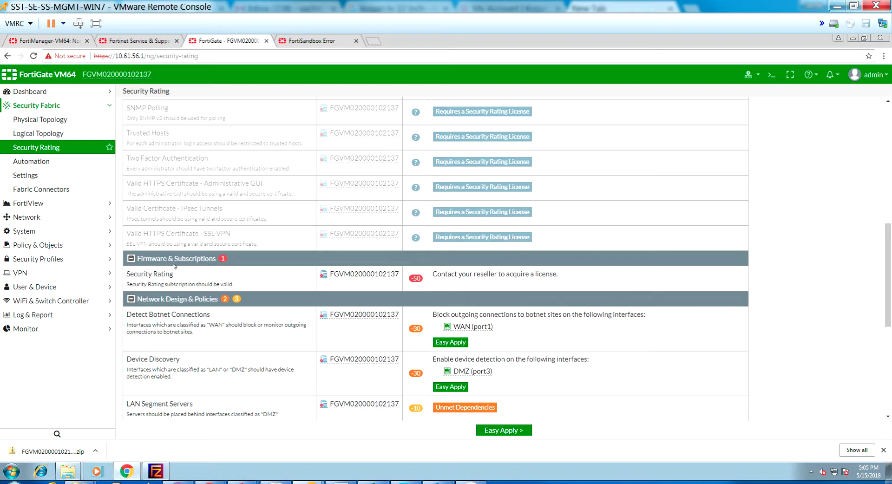
pyautogui.scroll(-6, 245, 306)
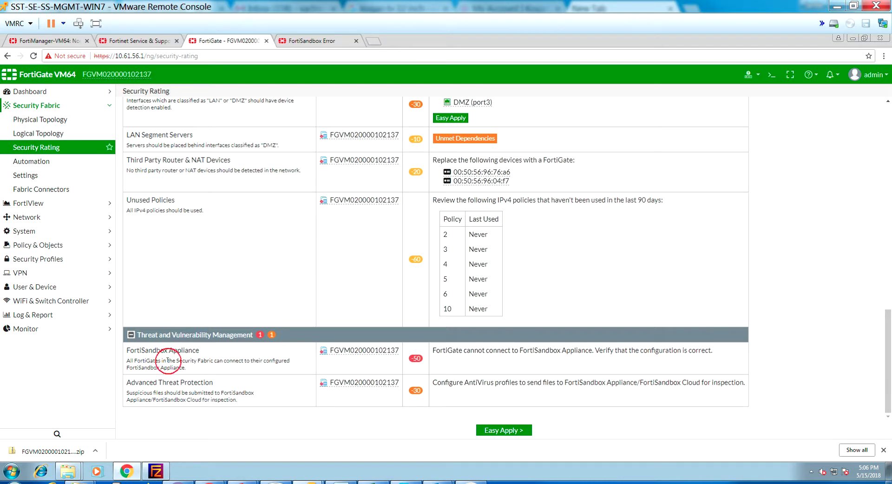
pyautogui.moveTo(168, 360); pyautogui.dragTo(274, 361)
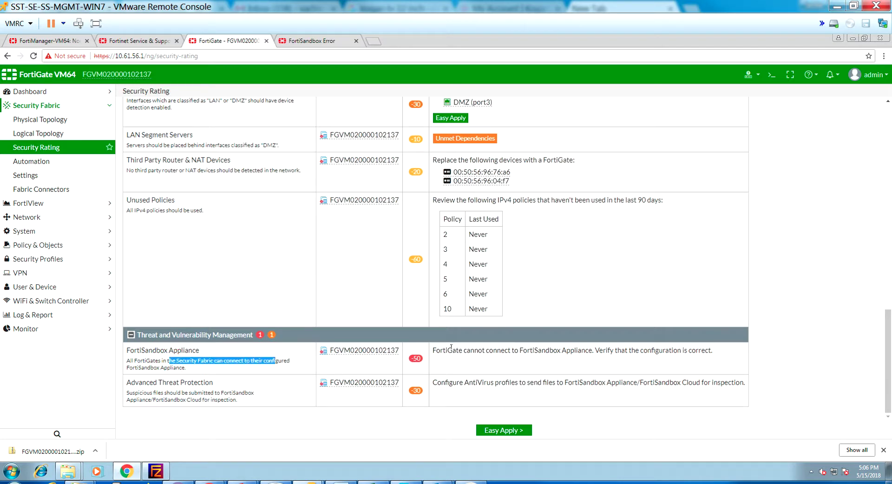
pyautogui.moveTo(452, 350); pyautogui.dragTo(659, 351)
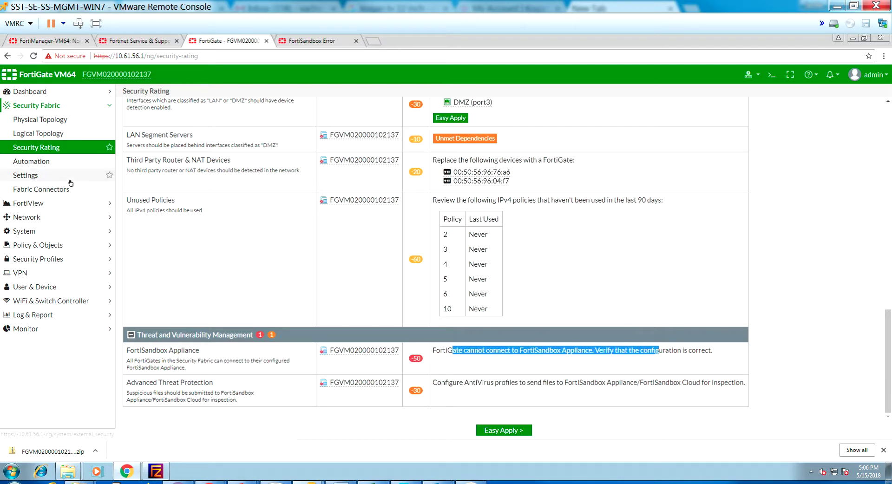
# View the Security Fabric's physical and logical topologies and its list of fabric connectors.
pyautogui.click(61, 122)
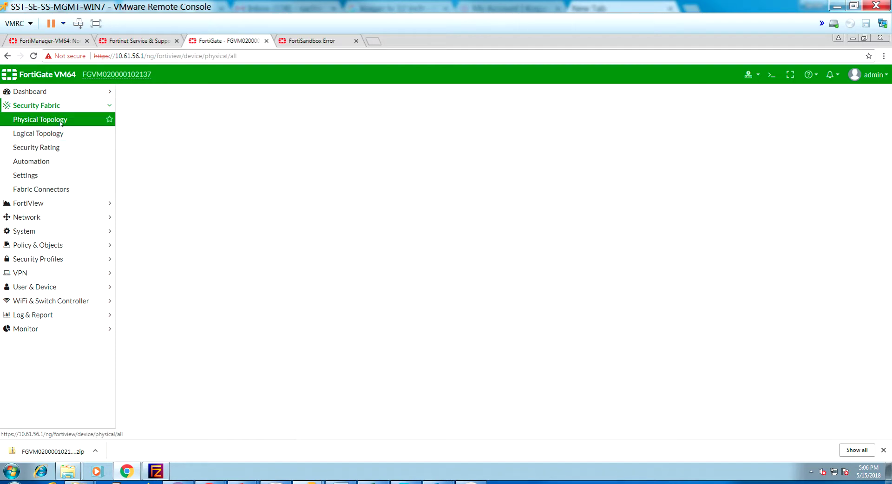
pyautogui.click(57, 133)
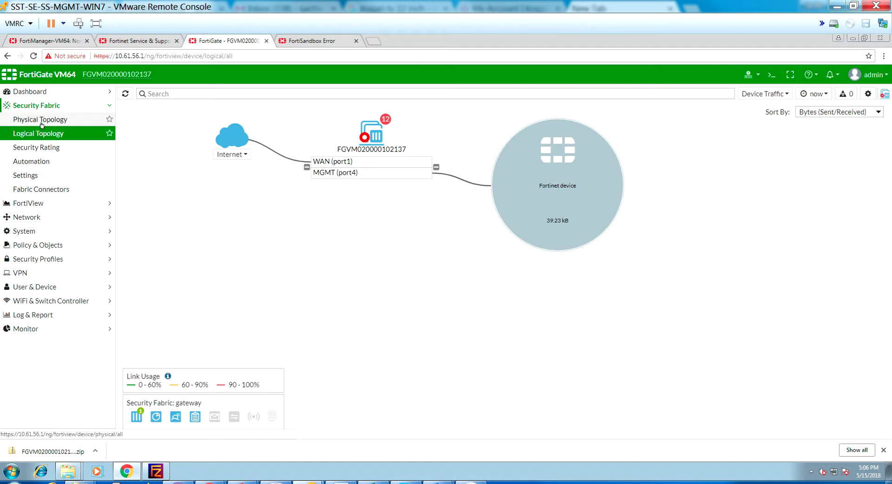
pyautogui.click(53, 188)
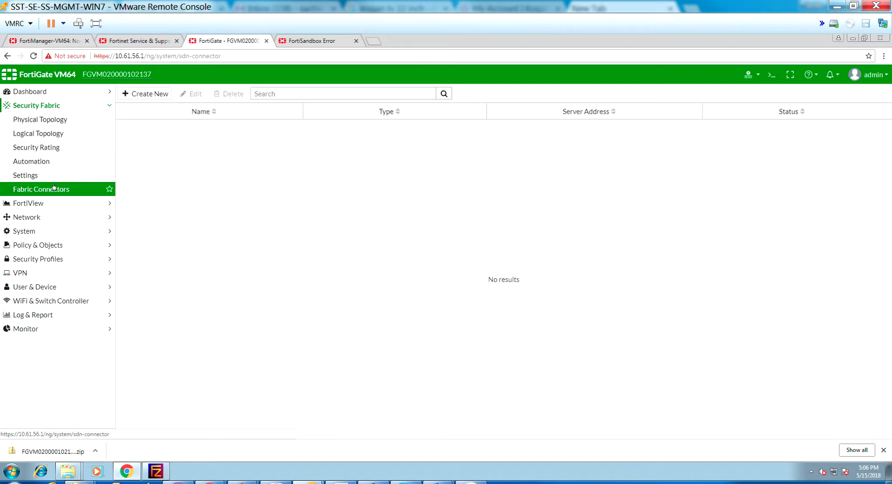
# Test connectivity to the FortiSandbox Appliance server 10.61.87.4 from the Security Fabric settings.
pyautogui.click(54, 175)
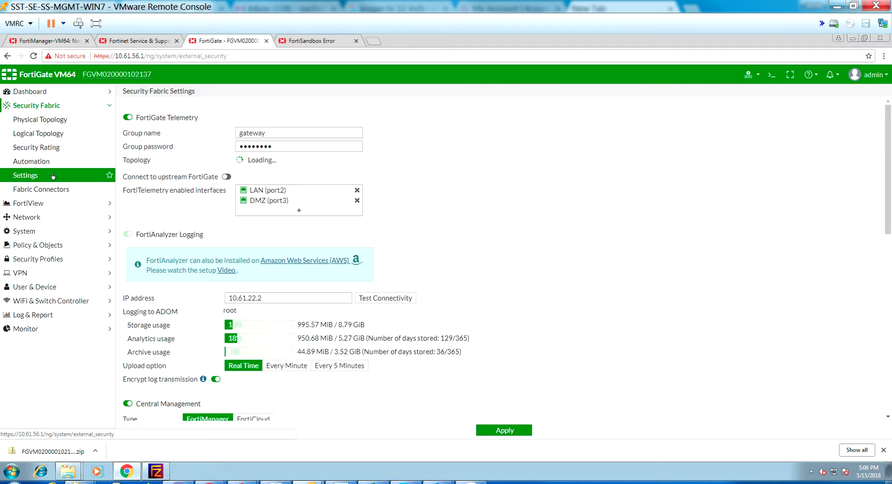
pyautogui.scroll(-6, 513, 273)
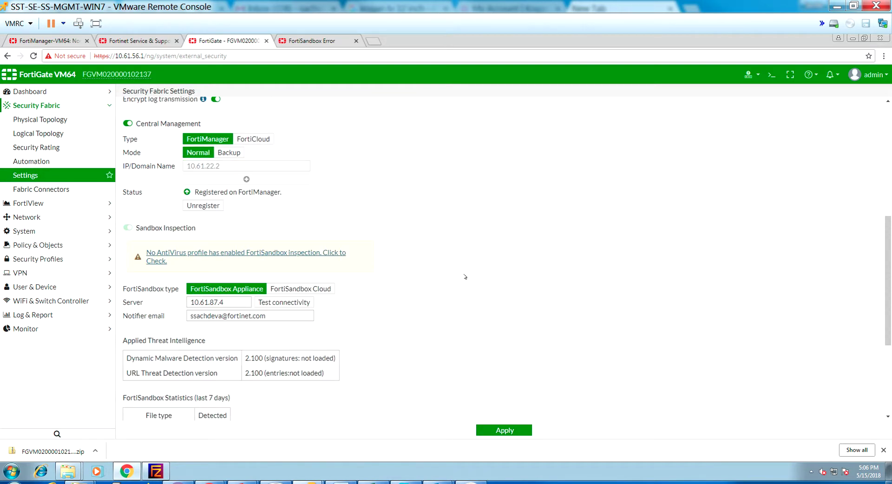
pyautogui.click(305, 303)
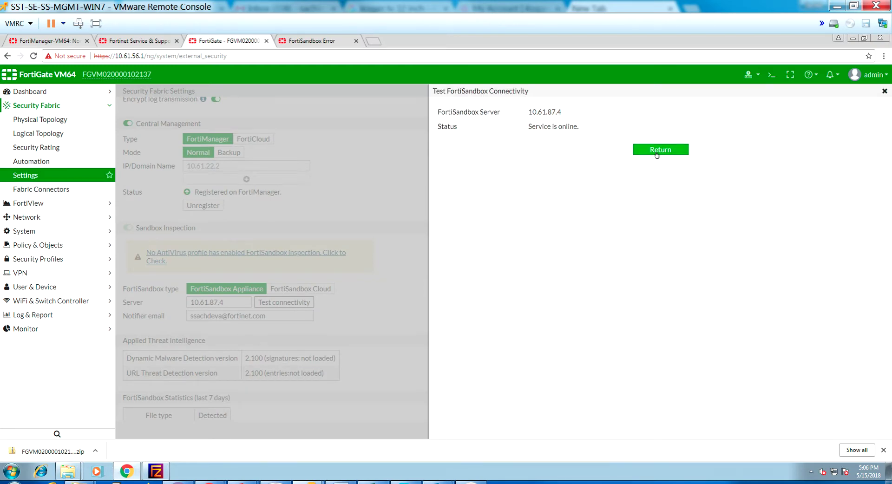
# Open the default AntiVirus profile from the Sandbox Inspection warning and set it to send all supported files to the FortiSandbox Appliance.
pyautogui.click(656, 152)
pyautogui.click(299, 252)
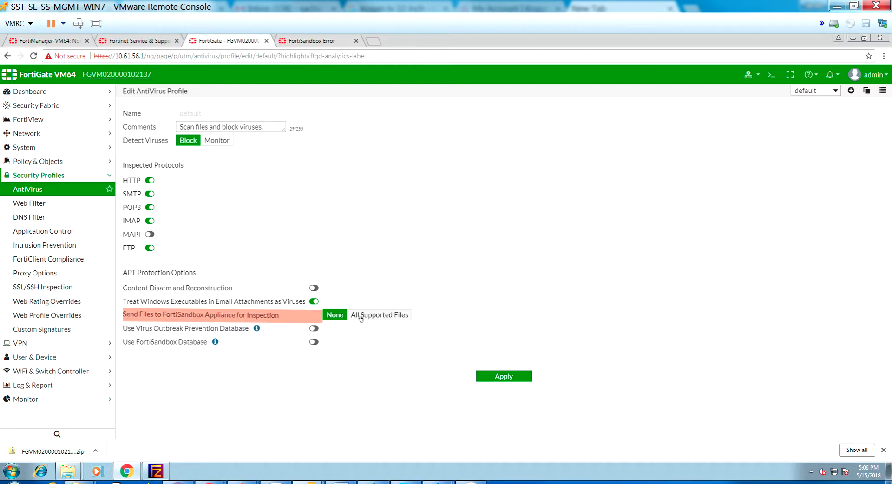
pyautogui.click(362, 316)
pyautogui.click(370, 330)
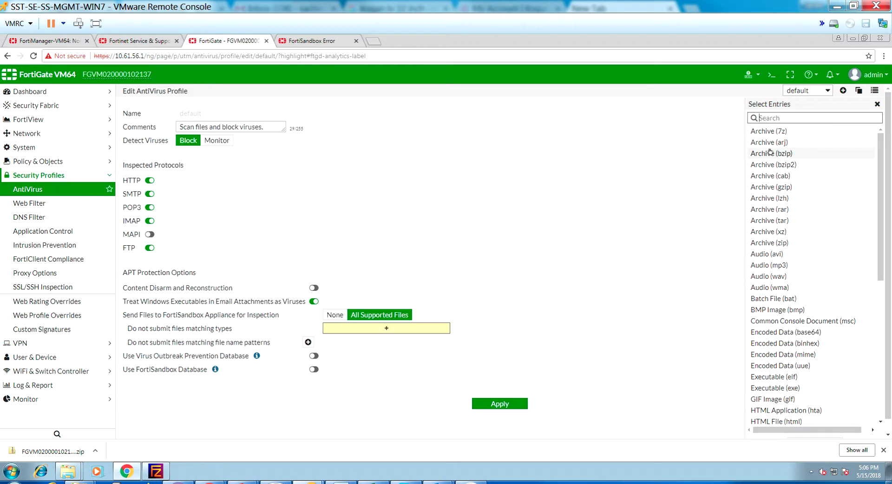
pyautogui.click(582, 330)
# Enable Content Disarm and Reconstruction with FortiSandbox as the original file destination, and apply the AntiVirus profile changes.
pyautogui.click(314, 289)
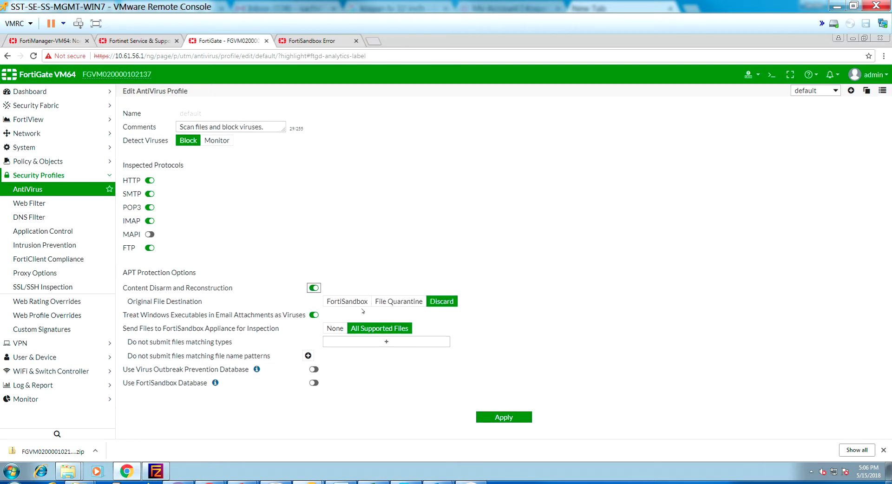
pyautogui.click(338, 305)
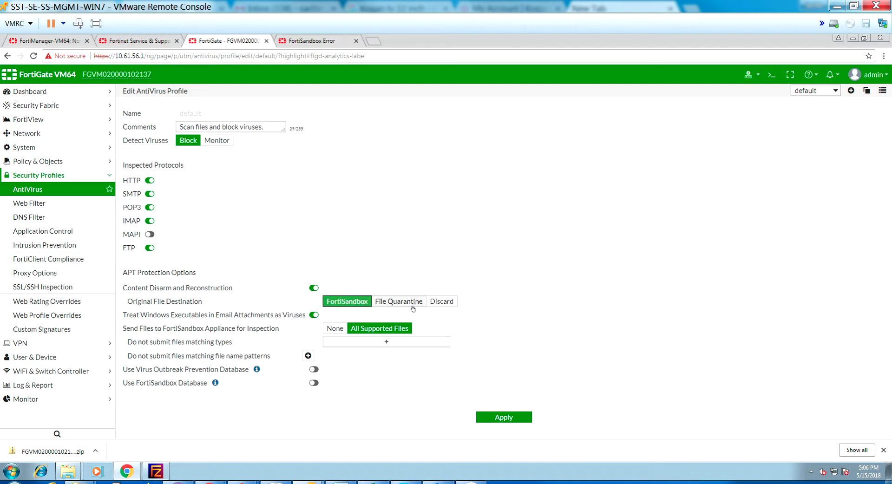
pyautogui.click(502, 419)
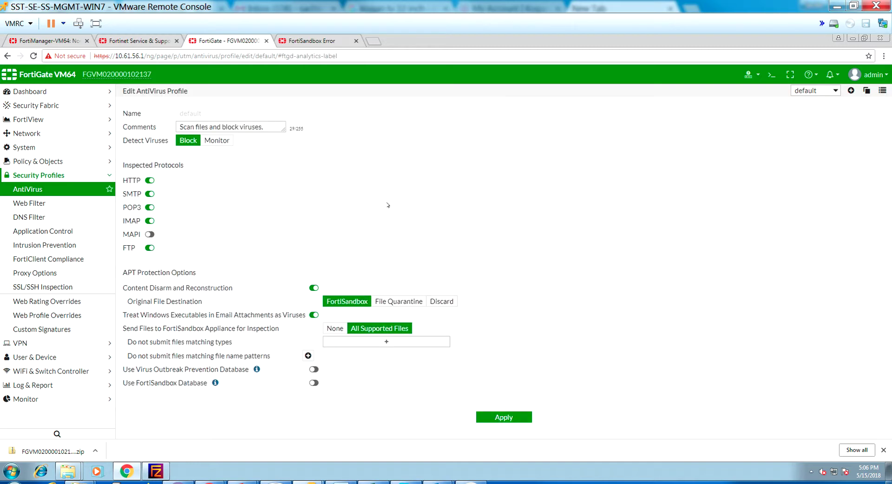
# Review the failed Security Rating checks and apply the Detect Botnet Connections and Device Discovery recommendations through Easy Apply.
pyautogui.click(48, 110)
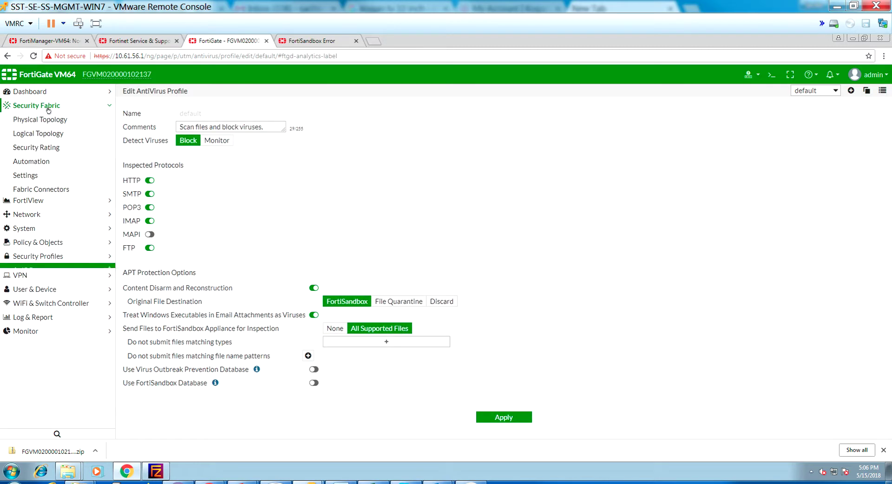
pyautogui.click(51, 147)
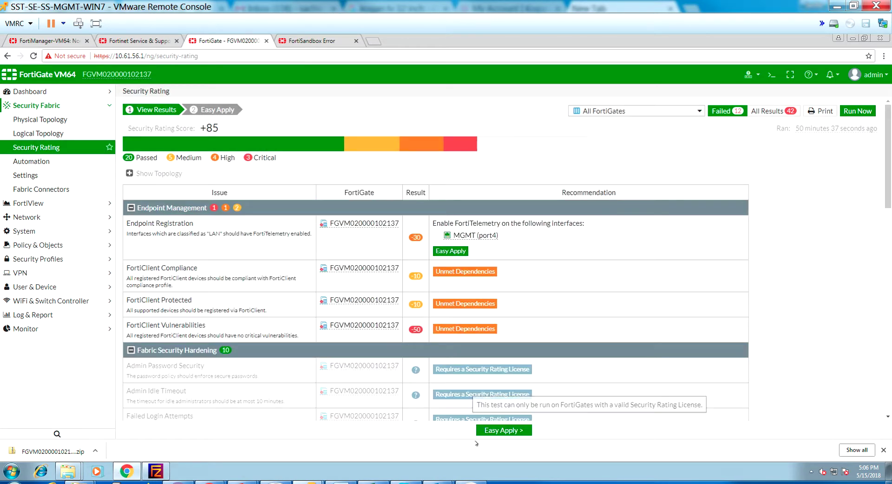
pyautogui.scroll(-6, 429, 372)
pyautogui.scroll(-8, 429, 372)
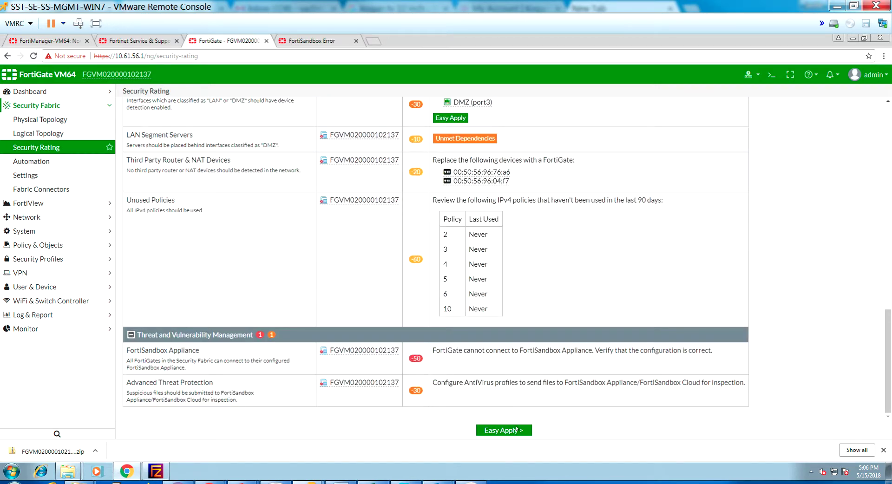
pyautogui.scroll(5, 663, 353)
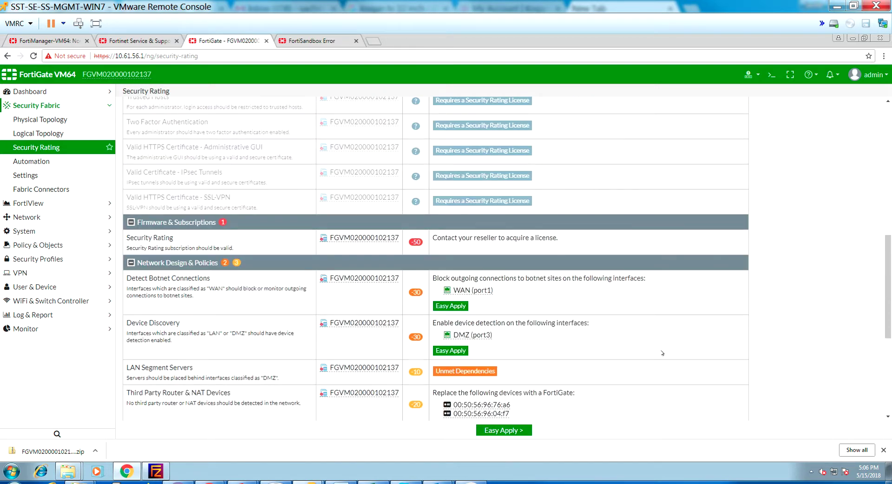
pyautogui.click(502, 431)
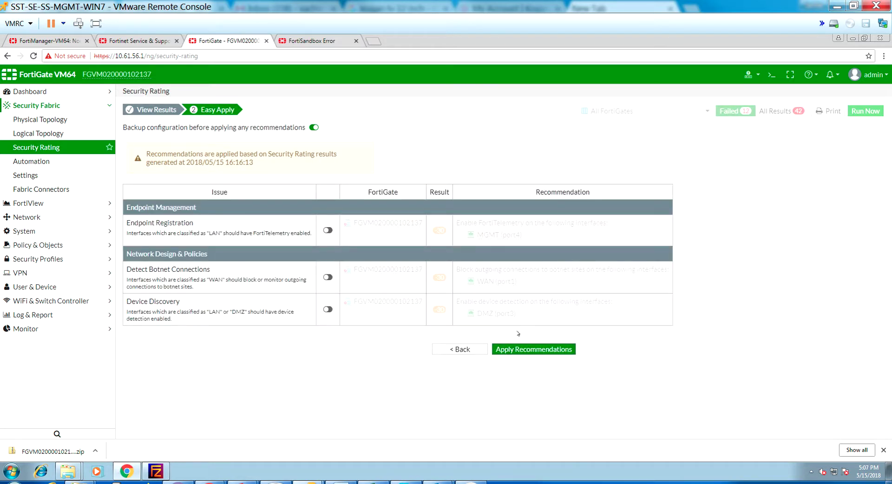
pyautogui.click(328, 277)
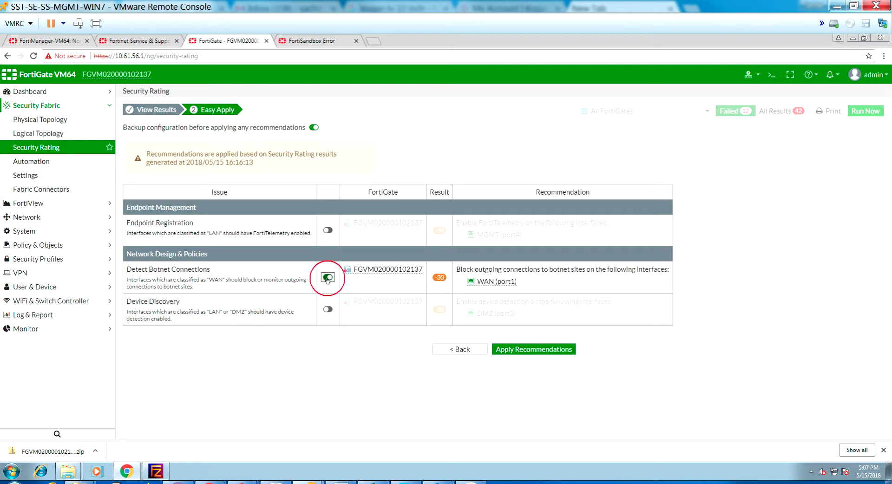
pyautogui.click(328, 309)
pyautogui.click(542, 360)
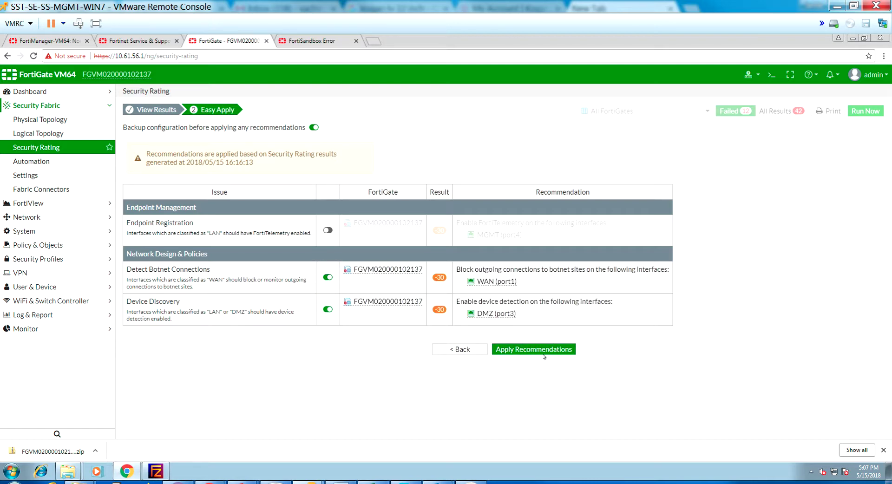
pyautogui.click(542, 349)
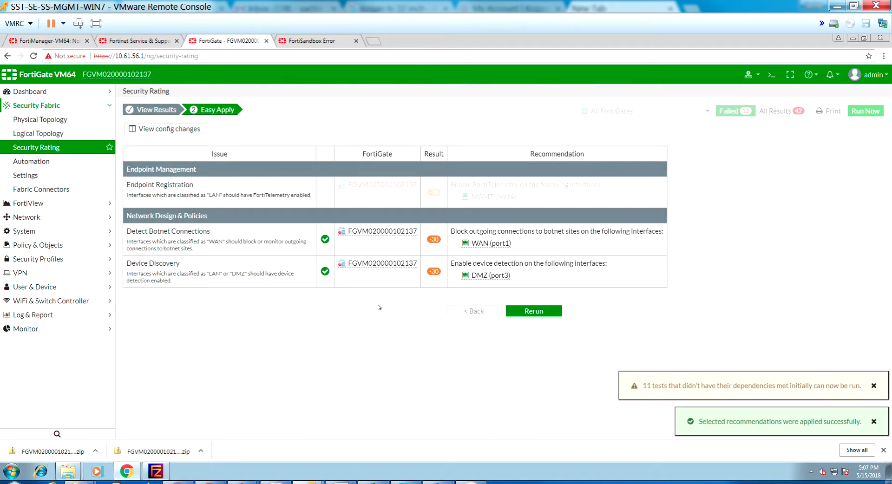
# Rerun the security rating and examine the new score and the issues that still fail in each category.
pyautogui.click(528, 313)
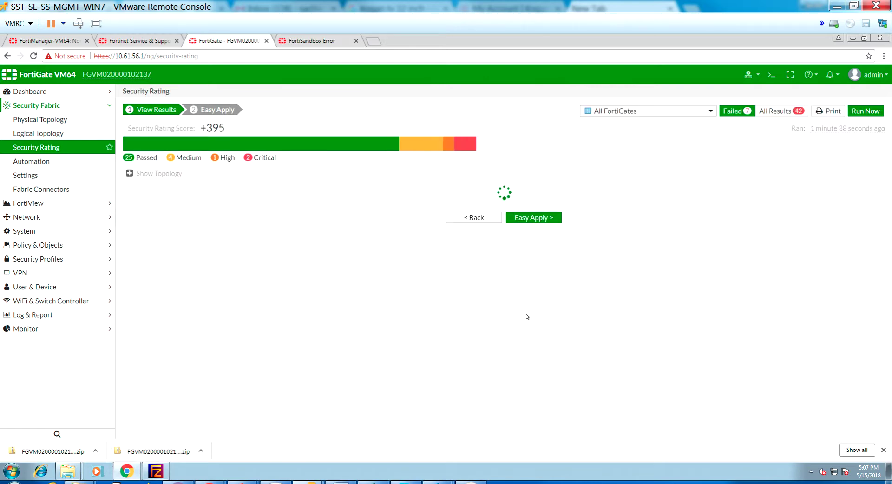
pyautogui.moveTo(238, 133); pyautogui.dragTo(203, 128)
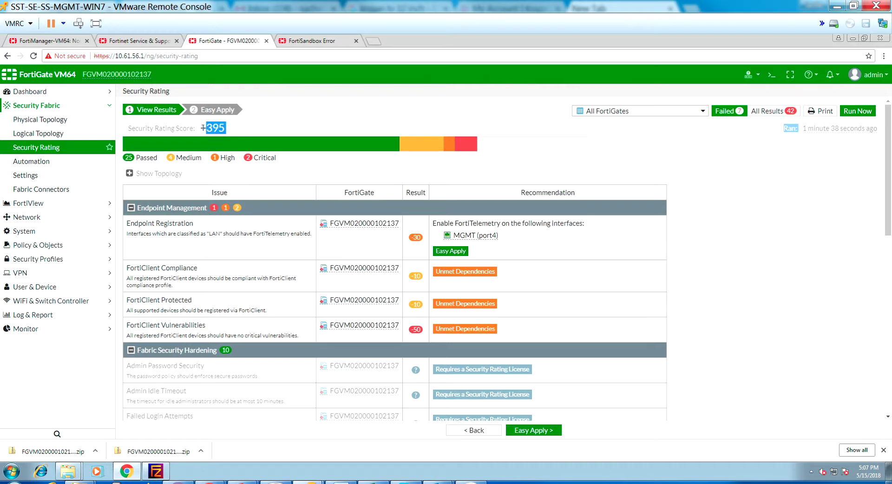
pyautogui.scroll(-9, 334, 291)
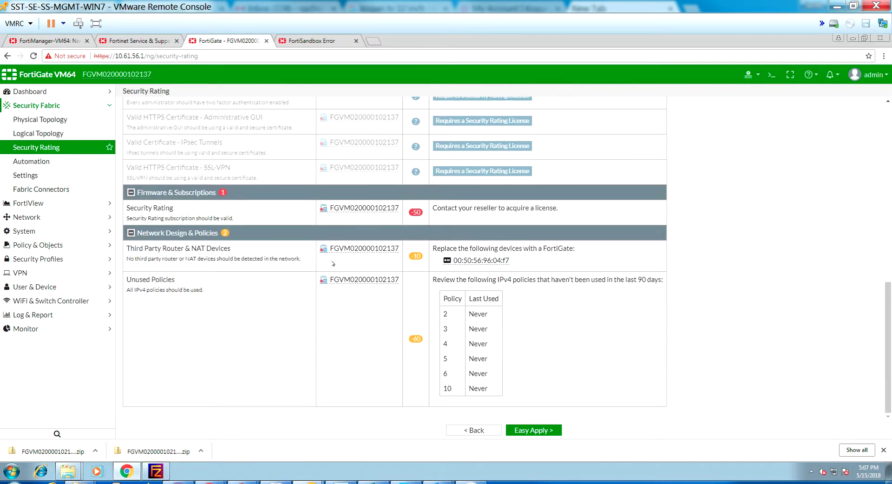
pyautogui.scroll(9, 232, 186)
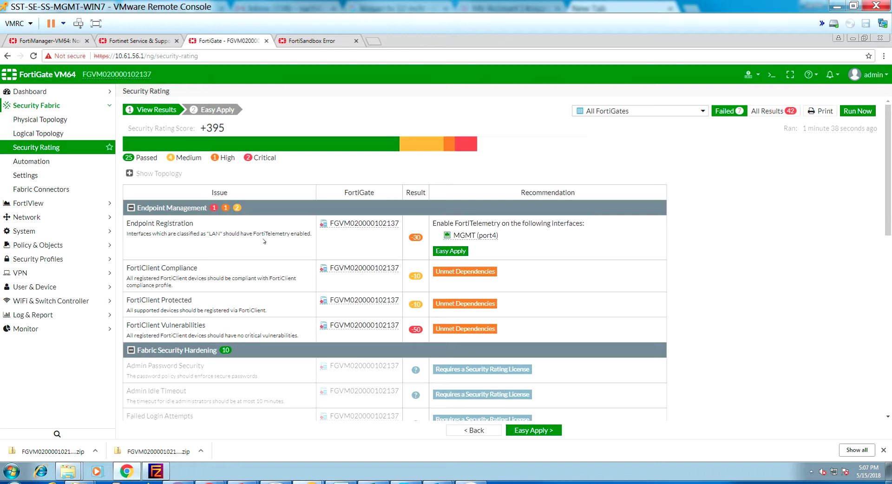
pyautogui.scroll(-2, 264, 241)
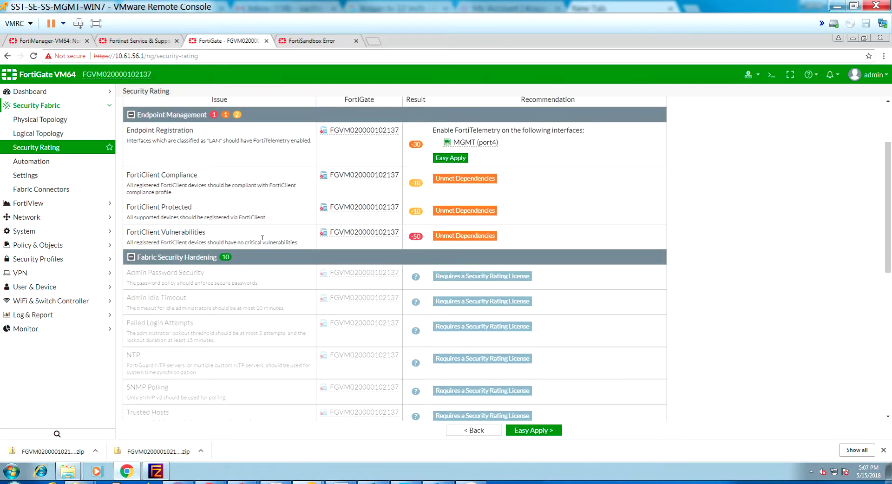
pyautogui.scroll(-7, 263, 238)
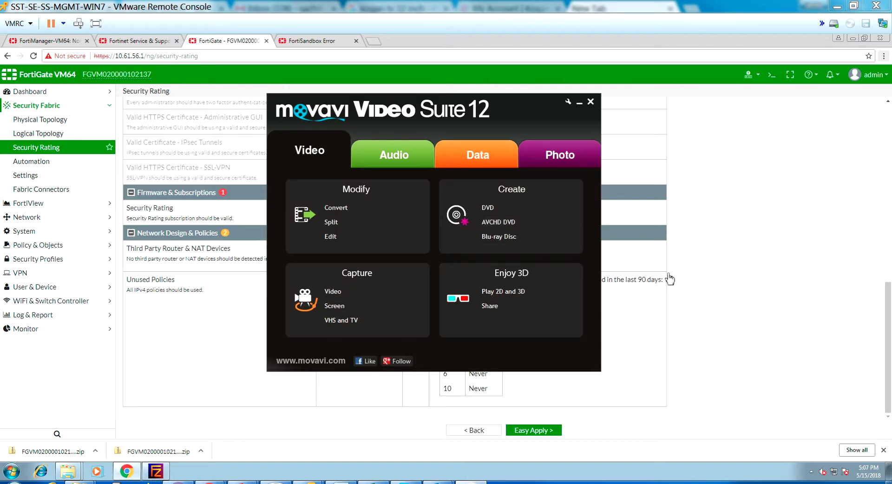
pyautogui.click(690, 277)
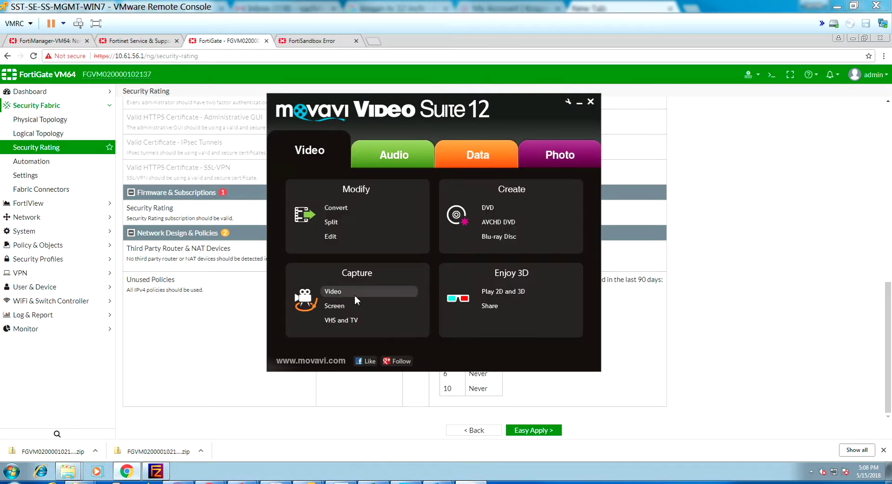
pyautogui.click(350, 305)
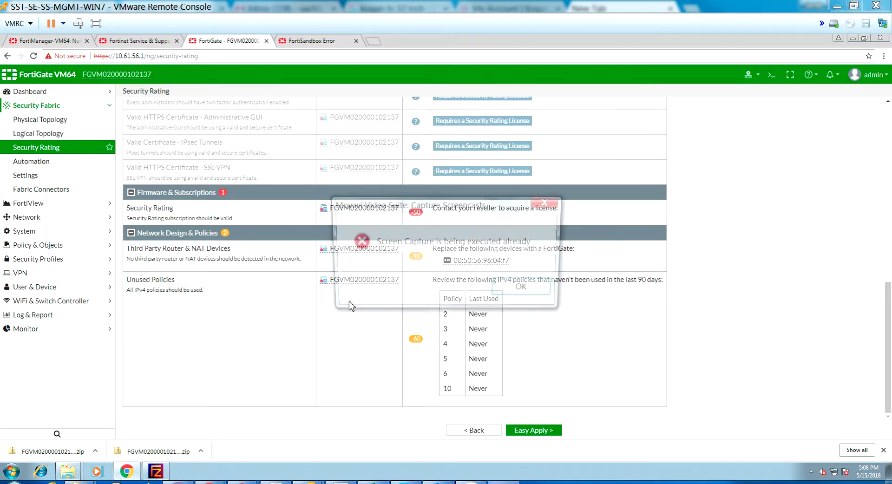
pyautogui.click(524, 290)
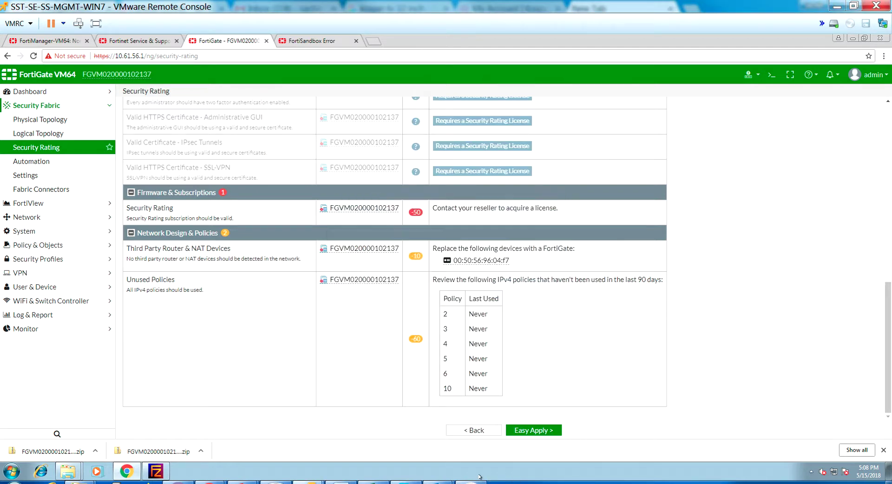
pyautogui.moveTo(470, 471)
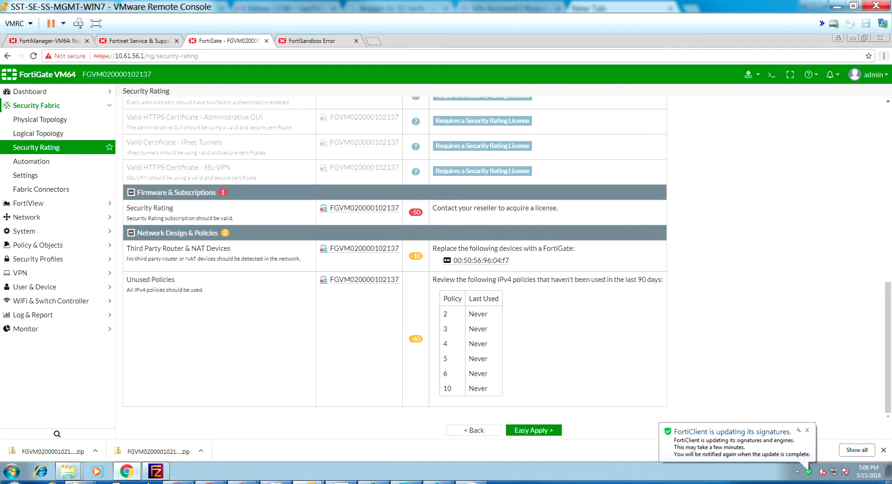
pyautogui.click(798, 472)
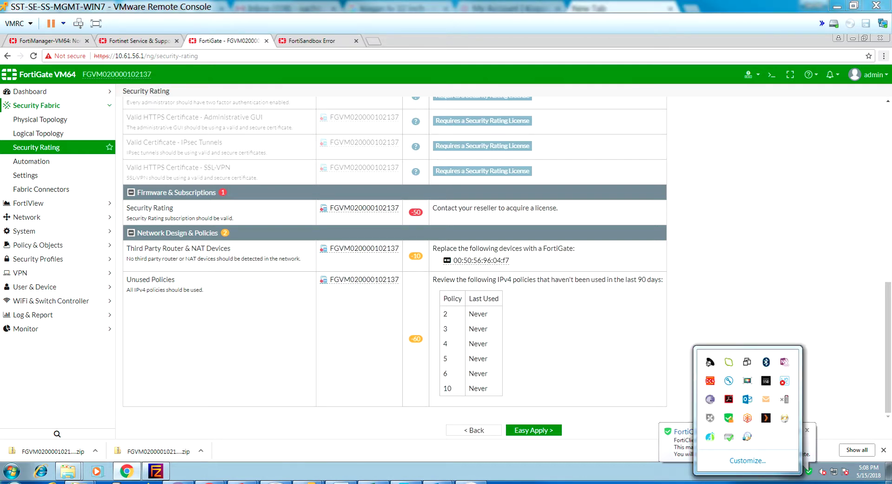